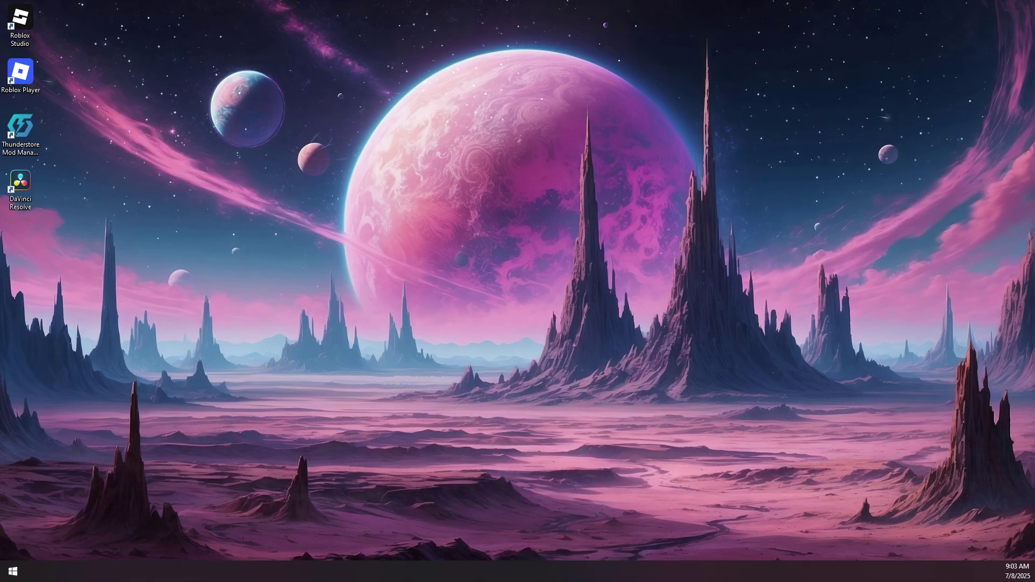
# Launch Chrome and search the web for voicemod.
pyautogui.click(12, 571)
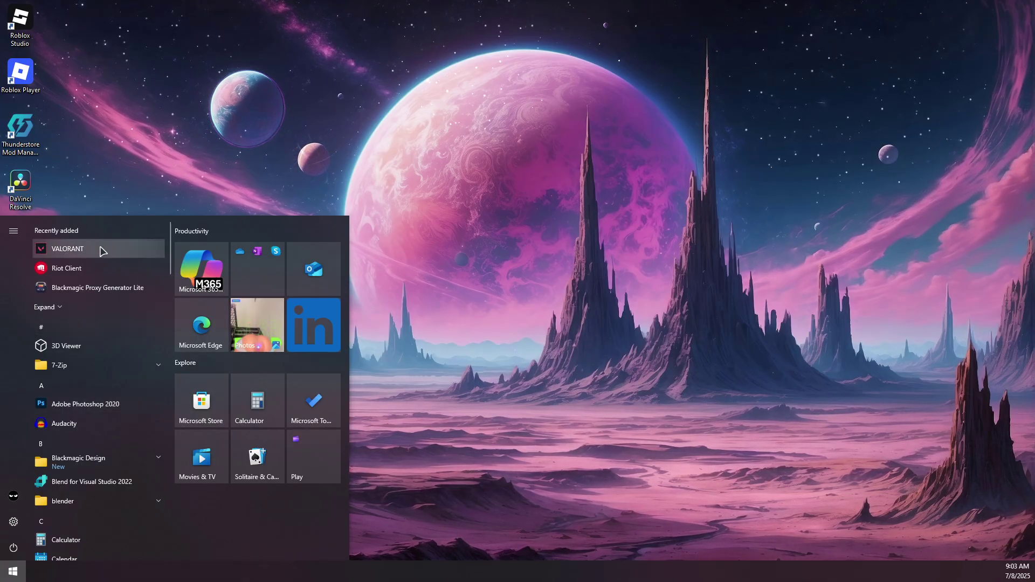
pyautogui.write('ch')
pyautogui.click(99, 283)
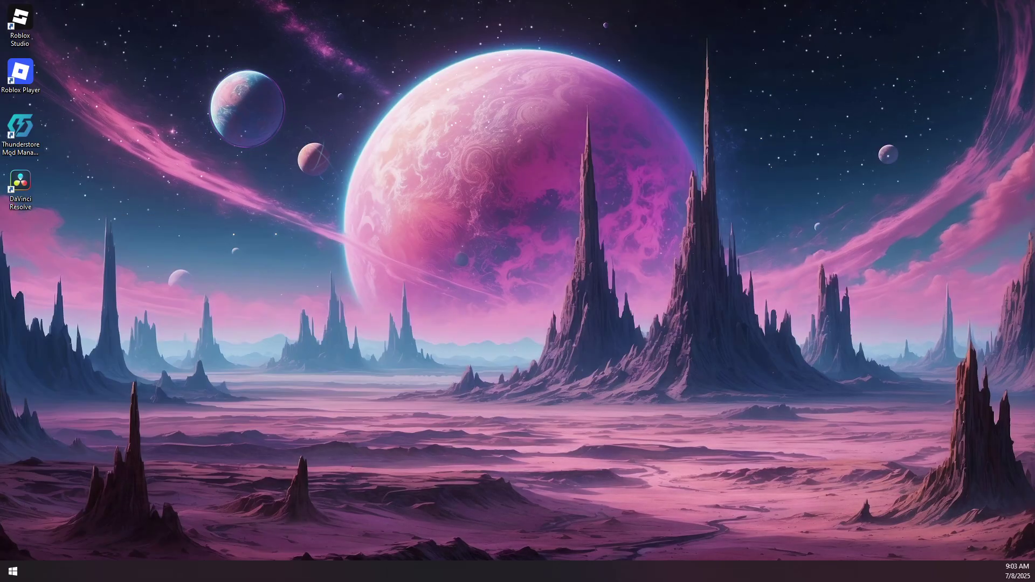
pyautogui.write('voicemod')
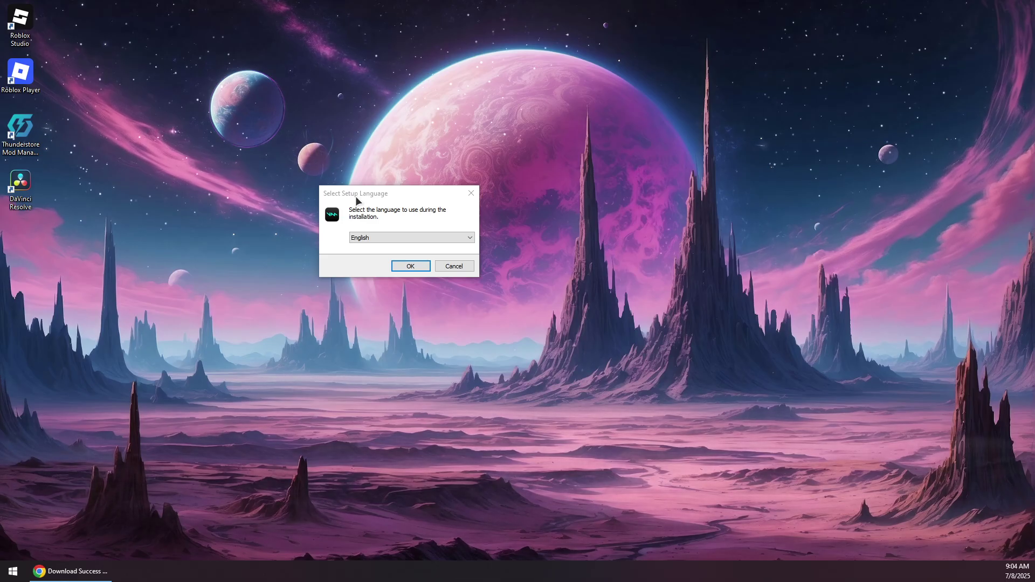
# Install Voicemod with the setup language English, accepting the license agreement and keeping the default installation options.
pyautogui.click(410, 266)
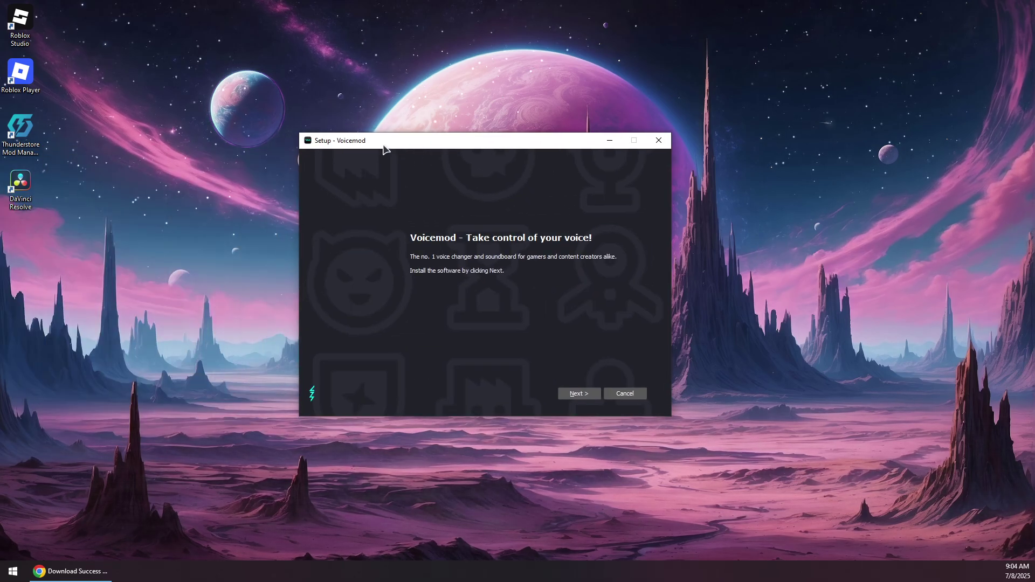
pyautogui.click(577, 395)
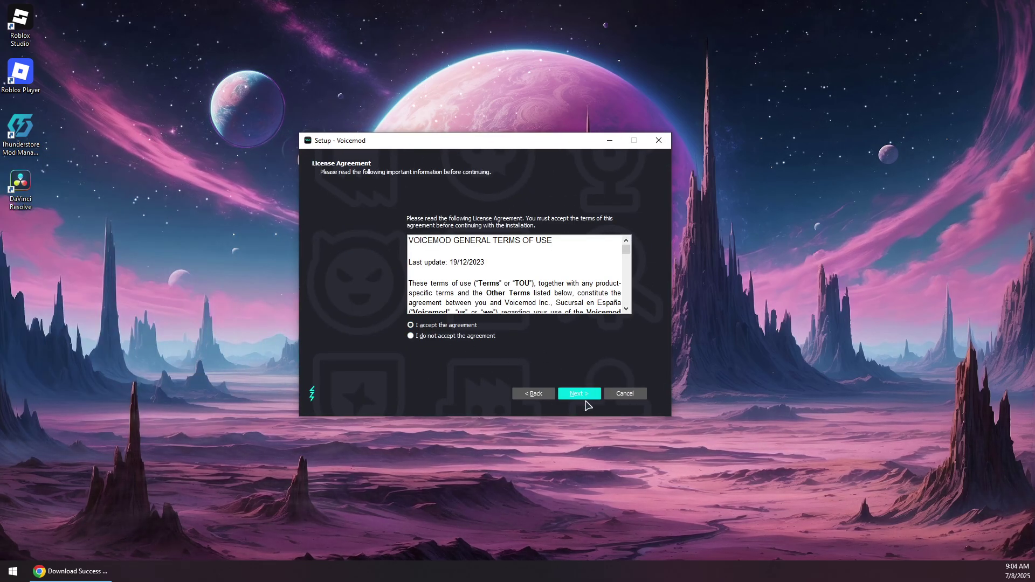
pyautogui.click(585, 397)
pyautogui.click(577, 395)
pyautogui.click(577, 398)
pyautogui.click(580, 396)
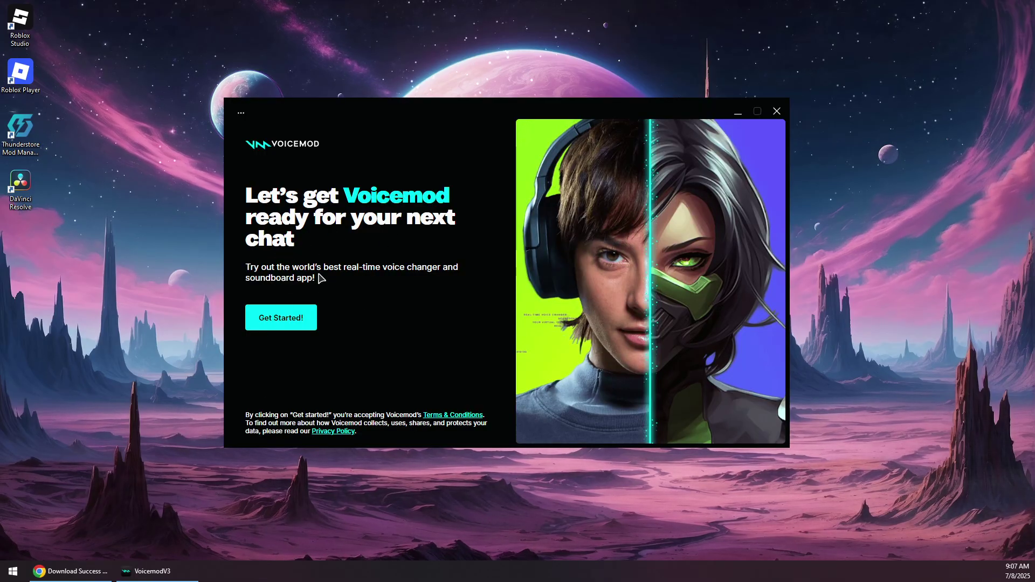
# Reposition the Voicemod welcome window, start the first-run setup and advance past the headphones page to the audio configuration.
pyautogui.moveTo(356, 118); pyautogui.dragTo(351, 101)
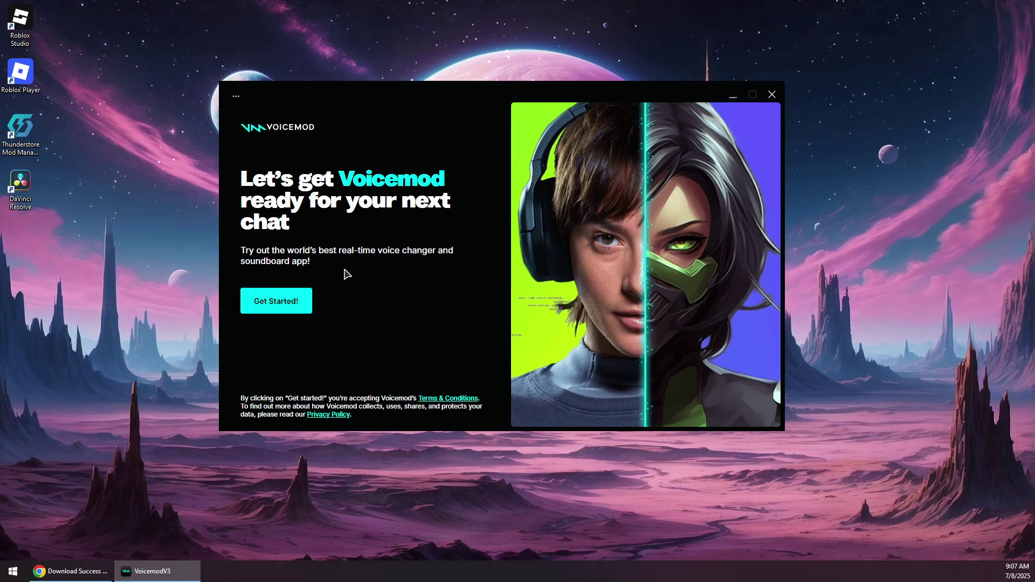
pyautogui.click(289, 303)
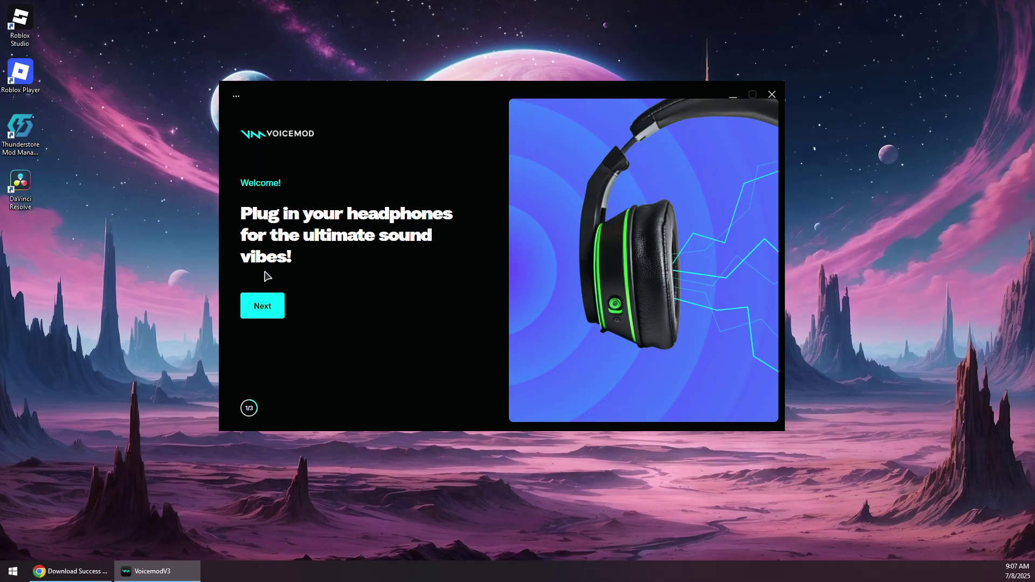
pyautogui.click(262, 307)
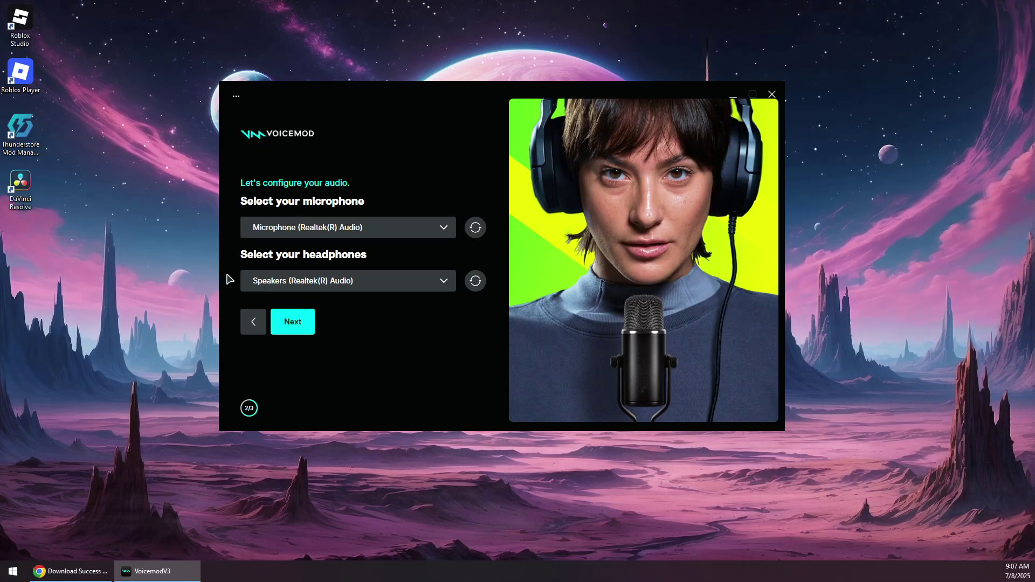
# Choose Microphone (Realtek(R) Audio) and Speakers (Realtek(R) Audio) as the audio devices and finish the Voicemod setup.
pyautogui.click(302, 232)
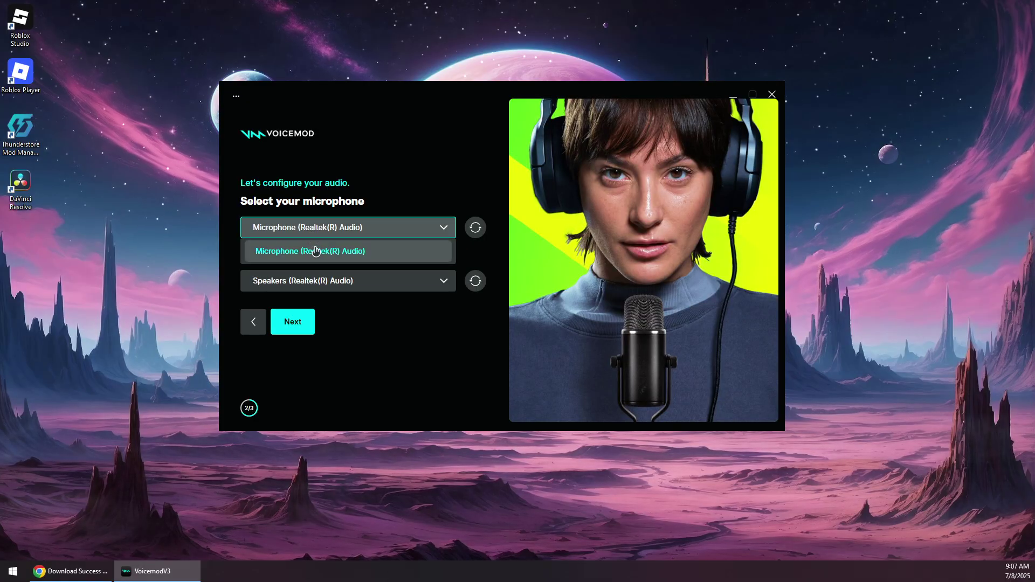
pyautogui.click(296, 247)
pyautogui.click(300, 281)
pyautogui.click(320, 305)
pyautogui.click(300, 283)
pyautogui.click(351, 291)
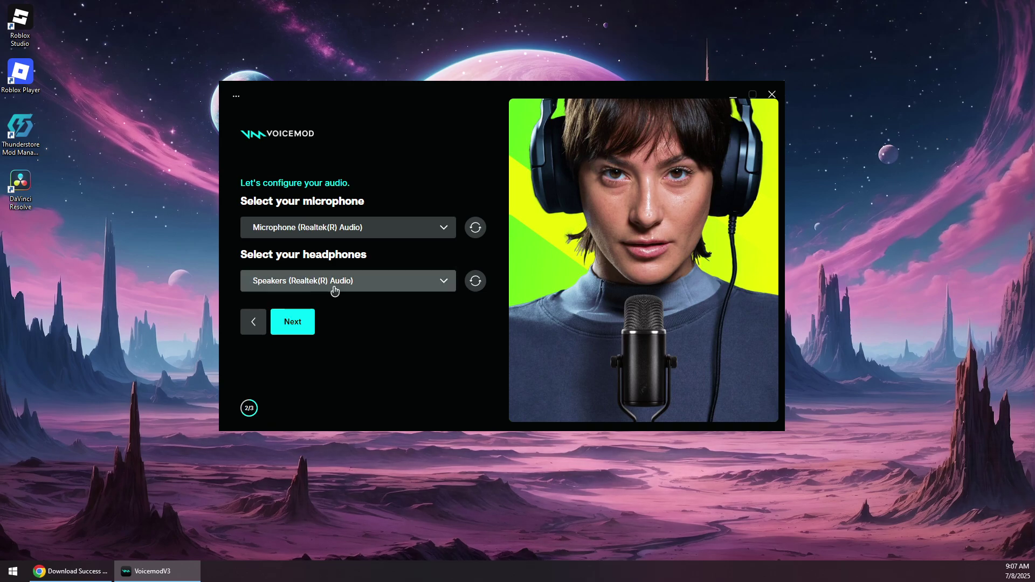
pyautogui.click(299, 325)
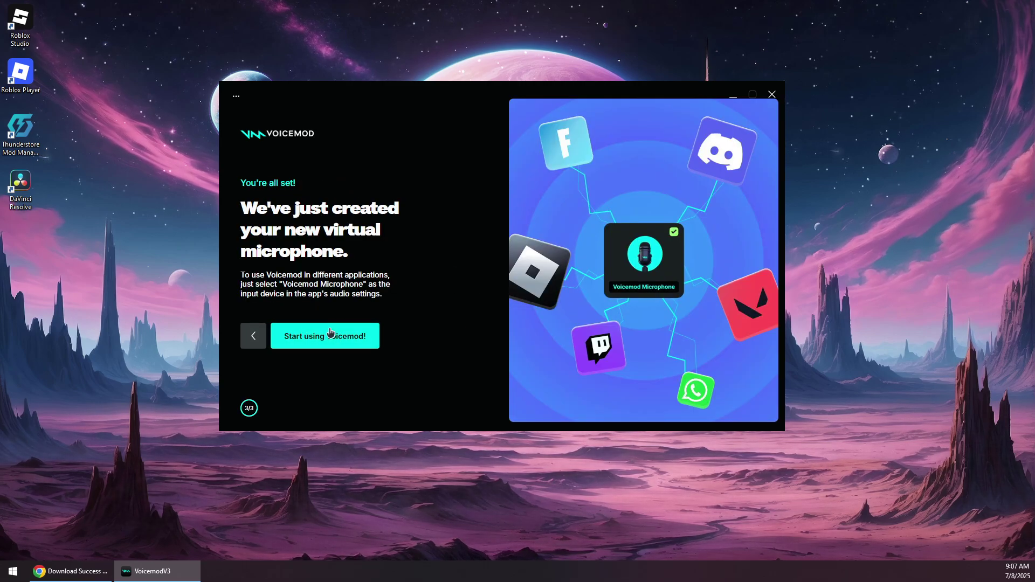
pyautogui.click(329, 334)
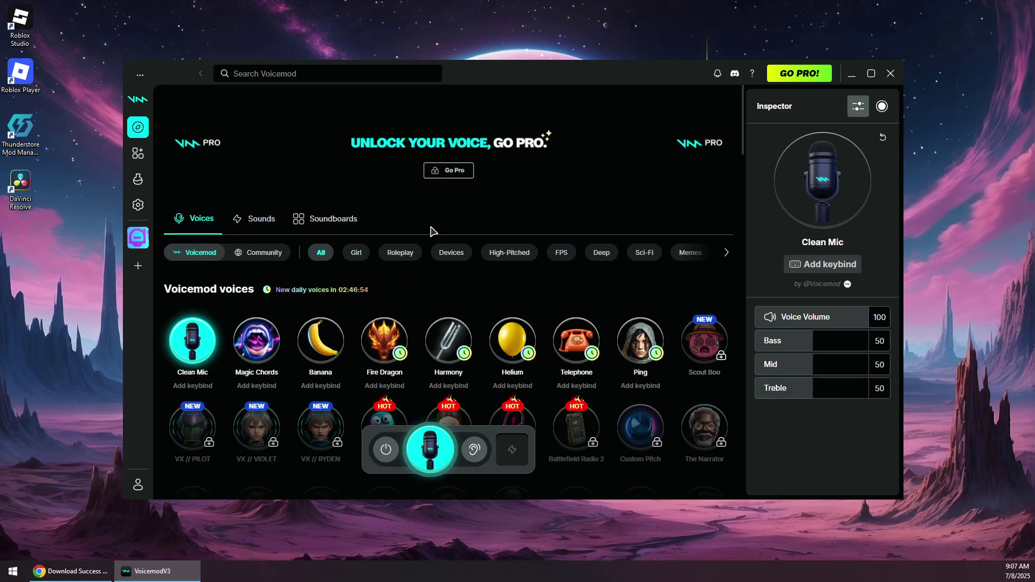
# Look through the available Voicemod voices and open the soundboards page to view the sounds in My first soundboard.
pyautogui.scroll(-4, 343, 313)
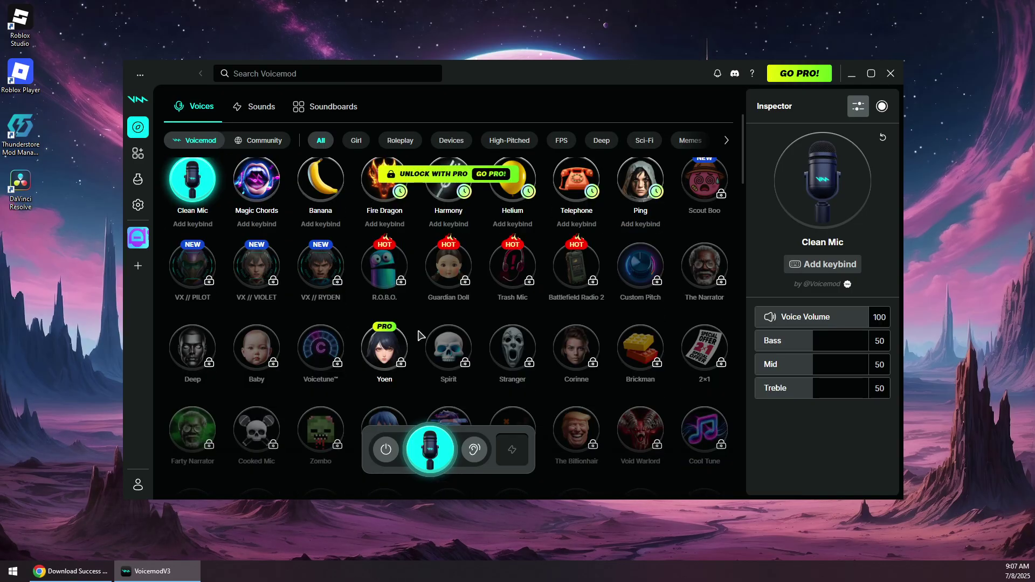
pyautogui.scroll(4, 403, 291)
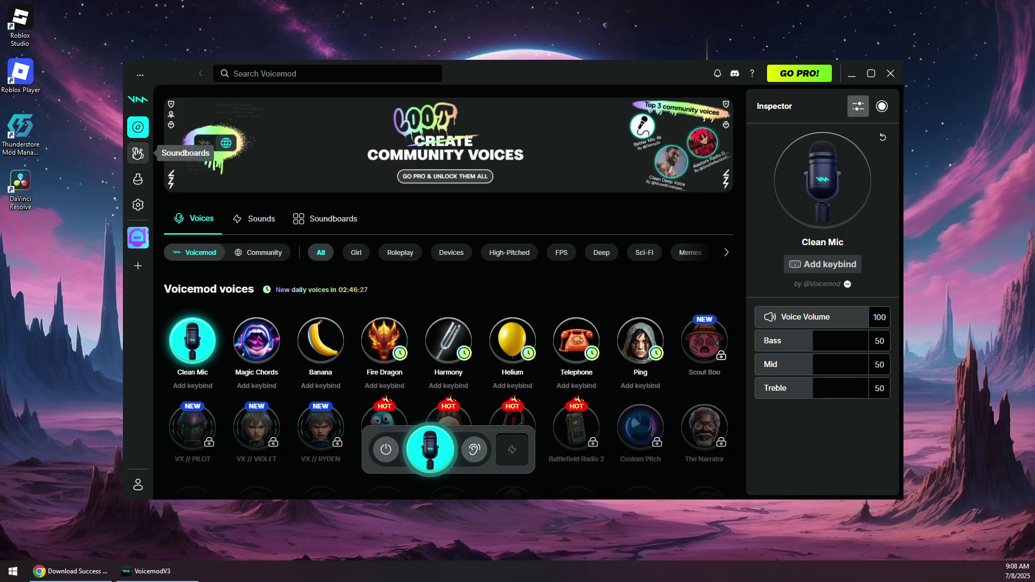
pyautogui.click(138, 153)
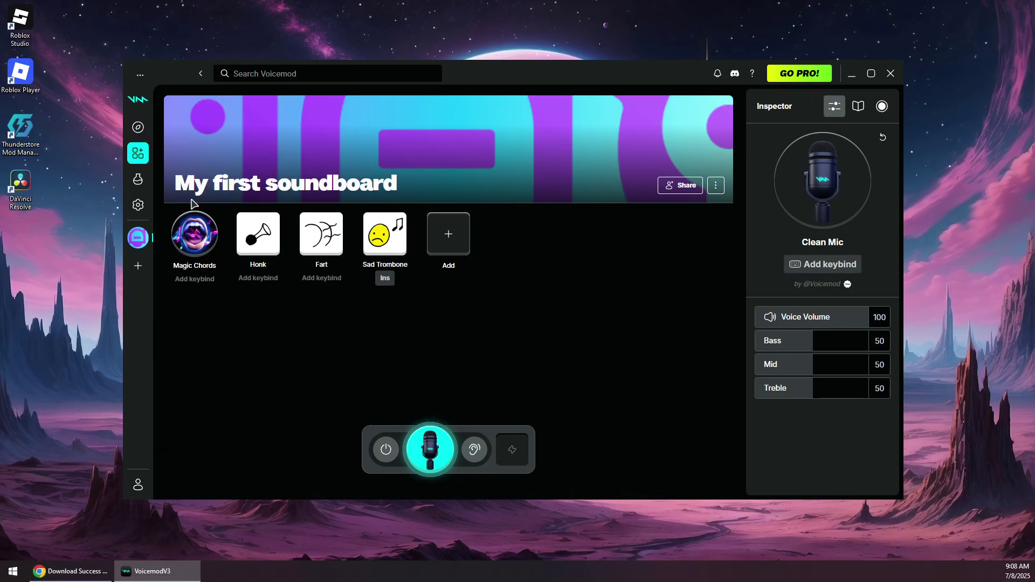
pyautogui.moveTo(272, 235)
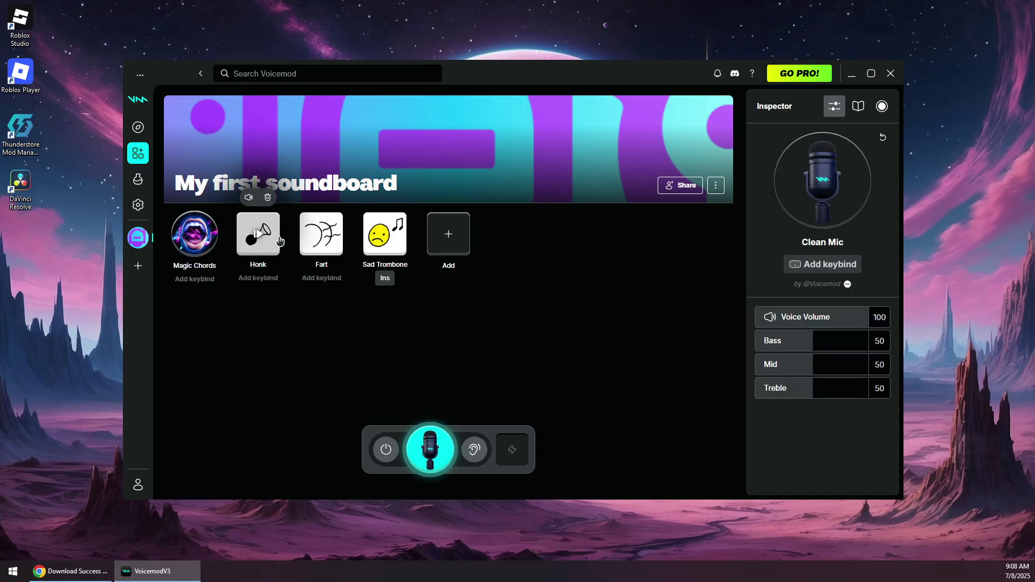
pyautogui.moveTo(400, 240)
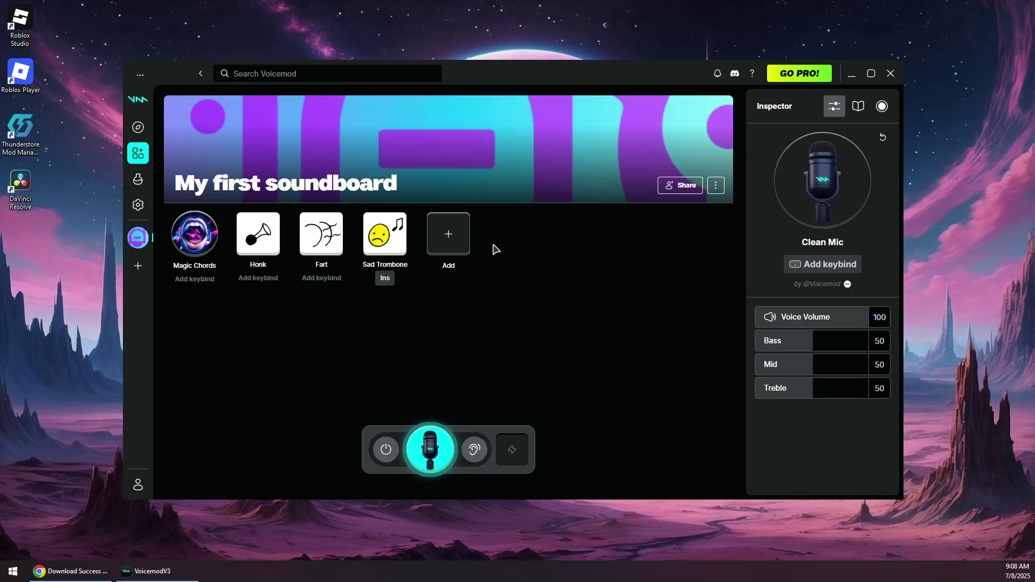
# Show the sound upload option for My first soundboard, view the audio files in Downloads and close the file picker.
pyautogui.click(451, 232)
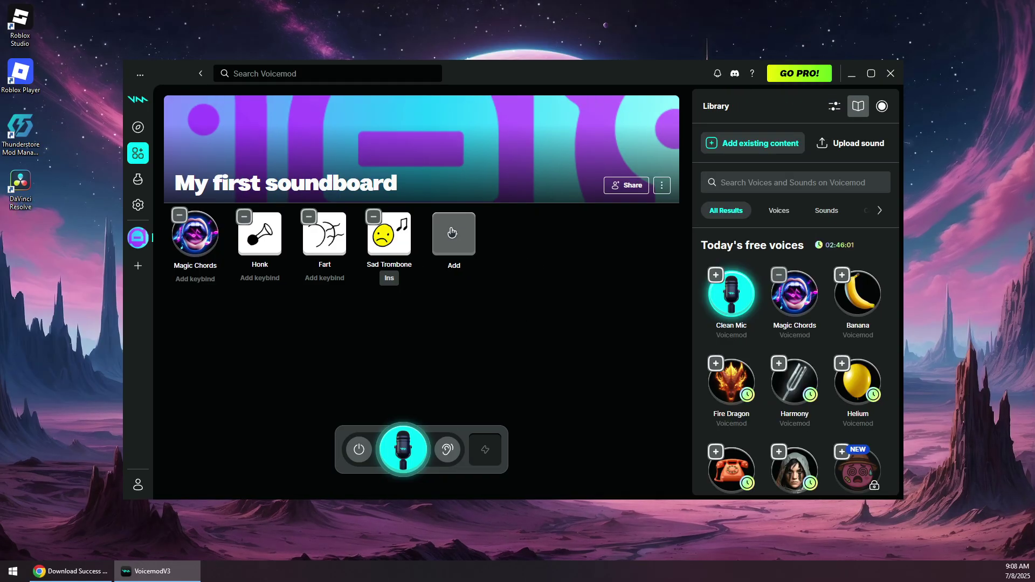
pyautogui.click(870, 148)
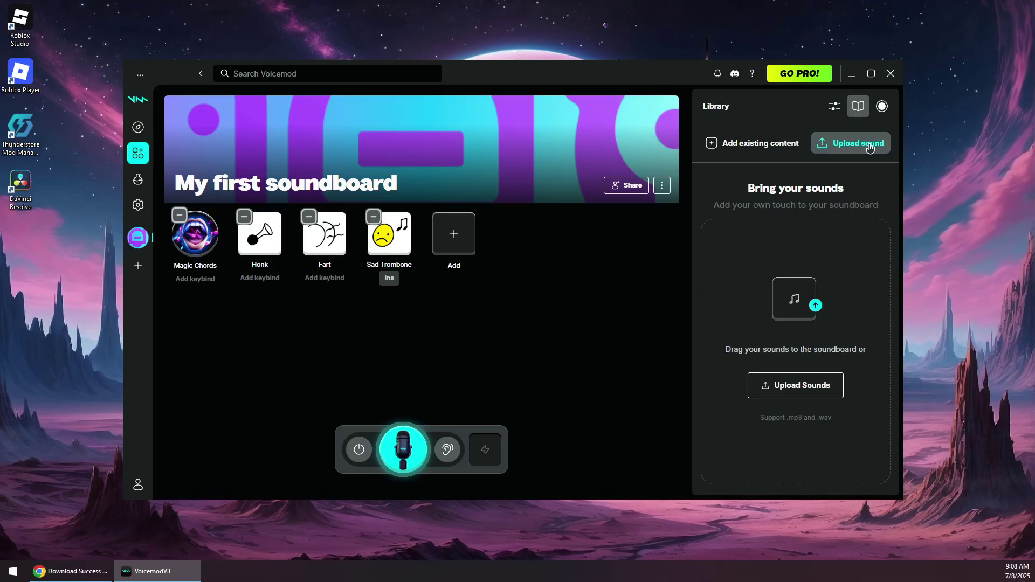
pyautogui.click(787, 395)
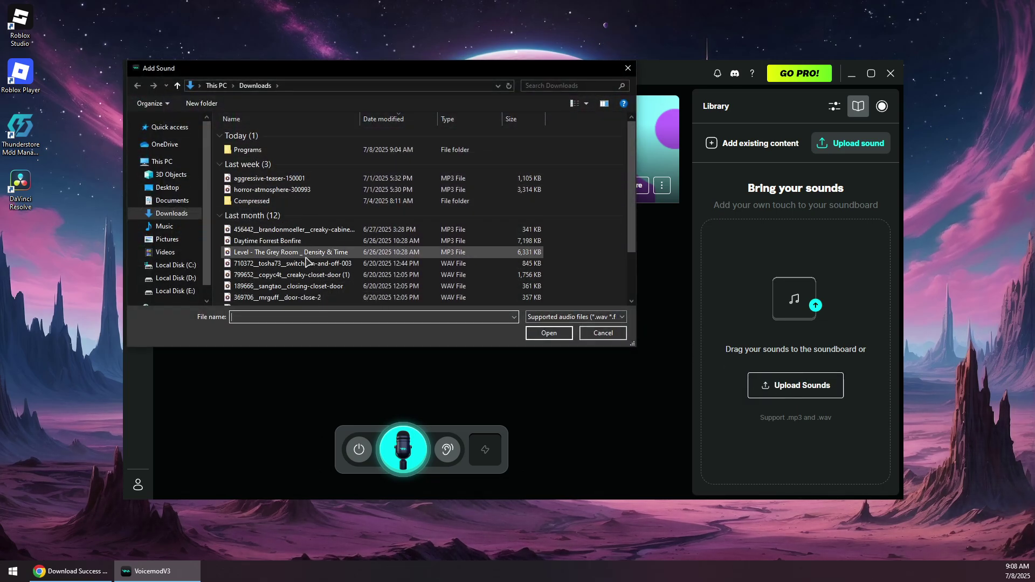
pyautogui.click(627, 68)
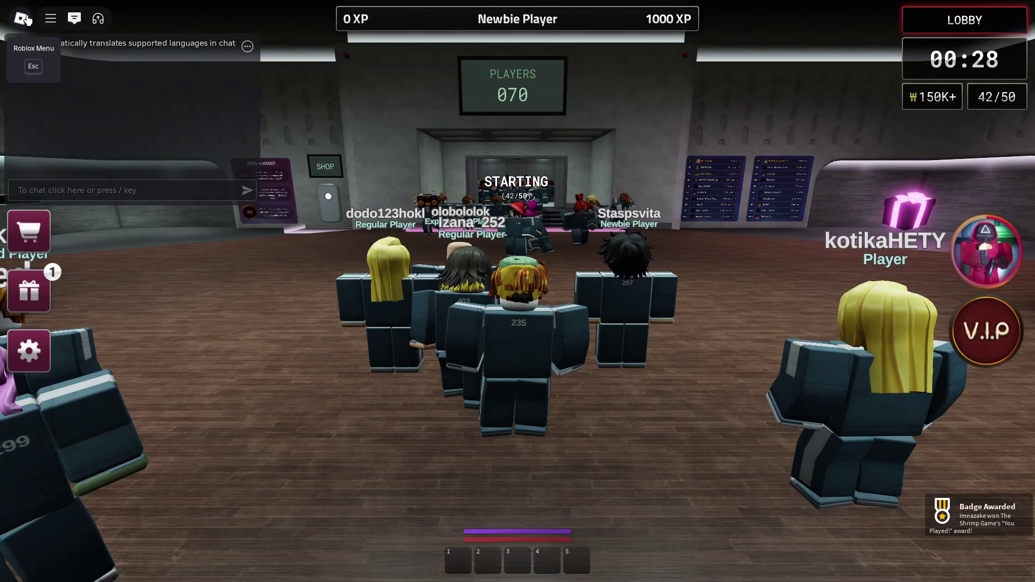
# In the Roblox in-game settings, set the output device to Line (Voicemod Virtual Audio Device (WDM)) and resume the game.
pyautogui.click(22, 19)
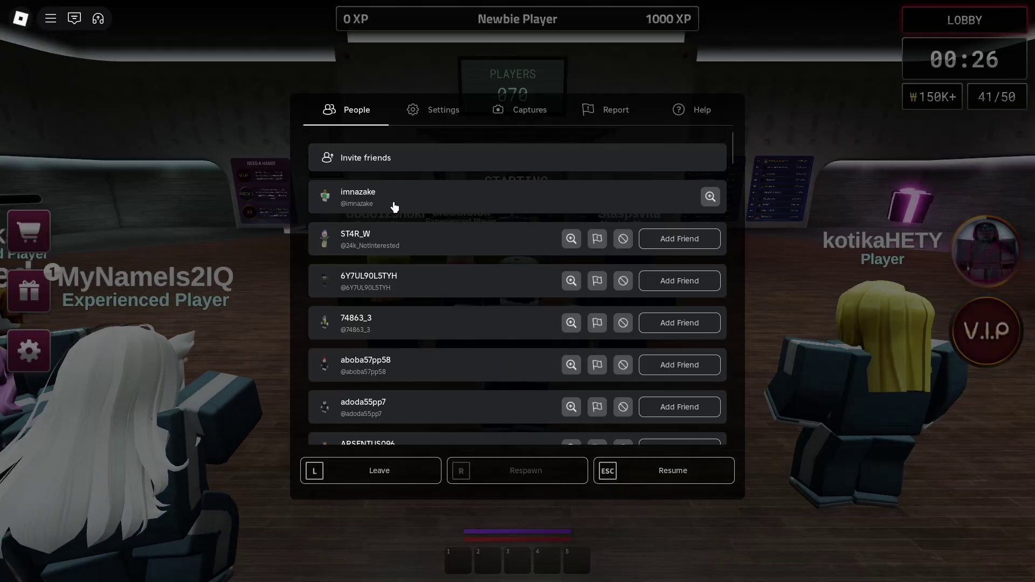
pyautogui.click(425, 115)
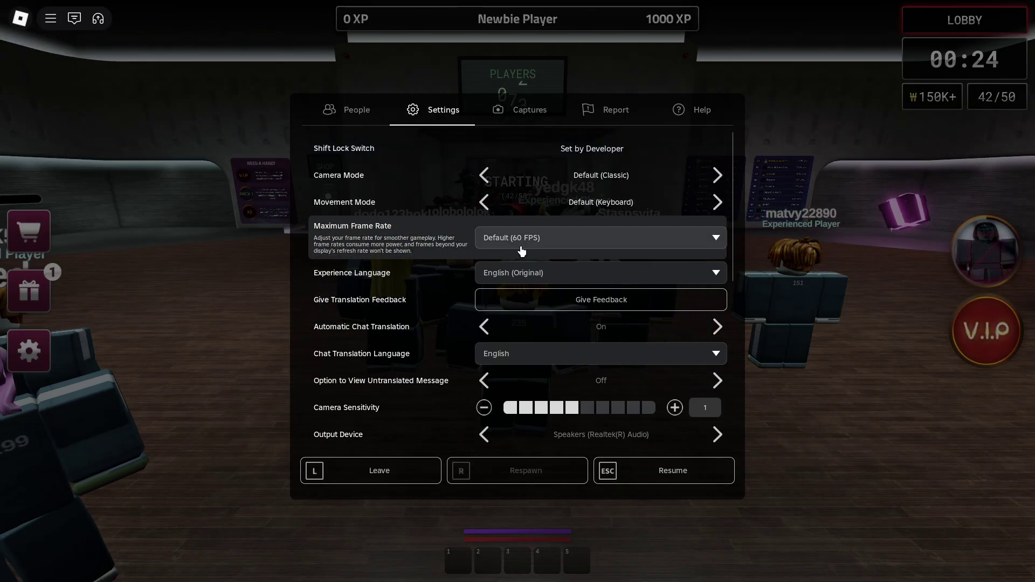
pyautogui.scroll(-4, 679, 194)
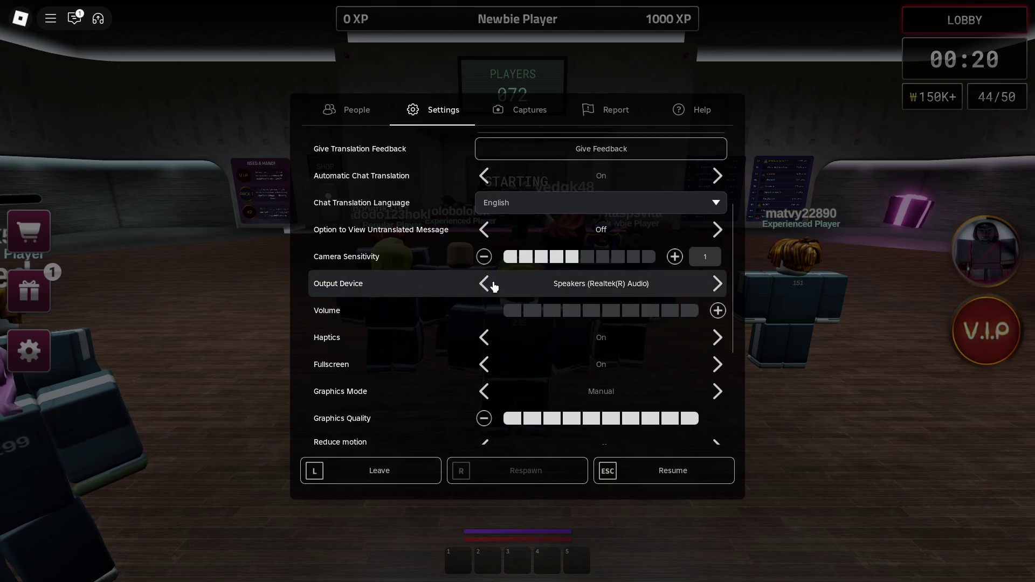
pyautogui.scroll(-2, 442, 232)
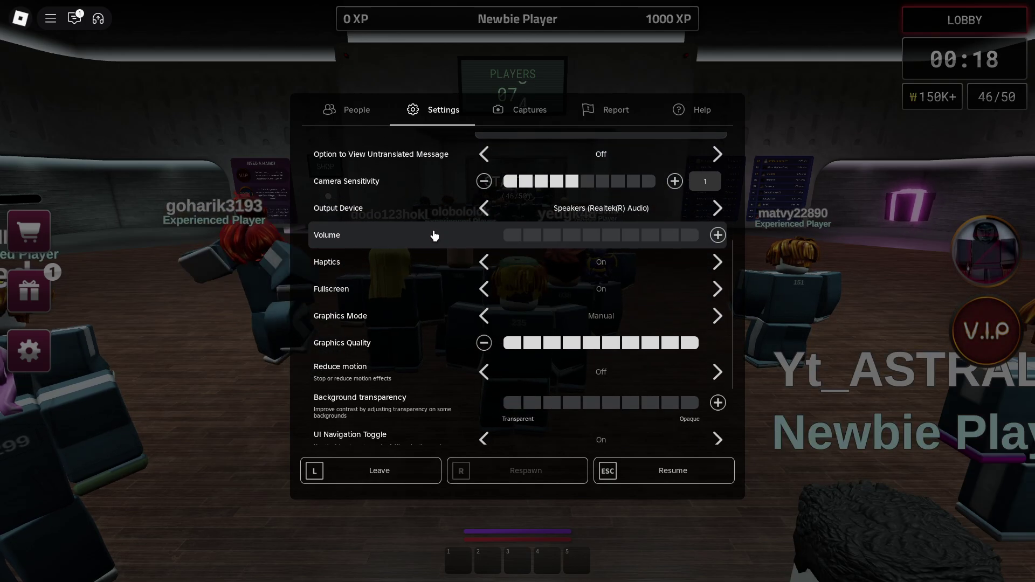
pyautogui.scroll(4, 434, 234)
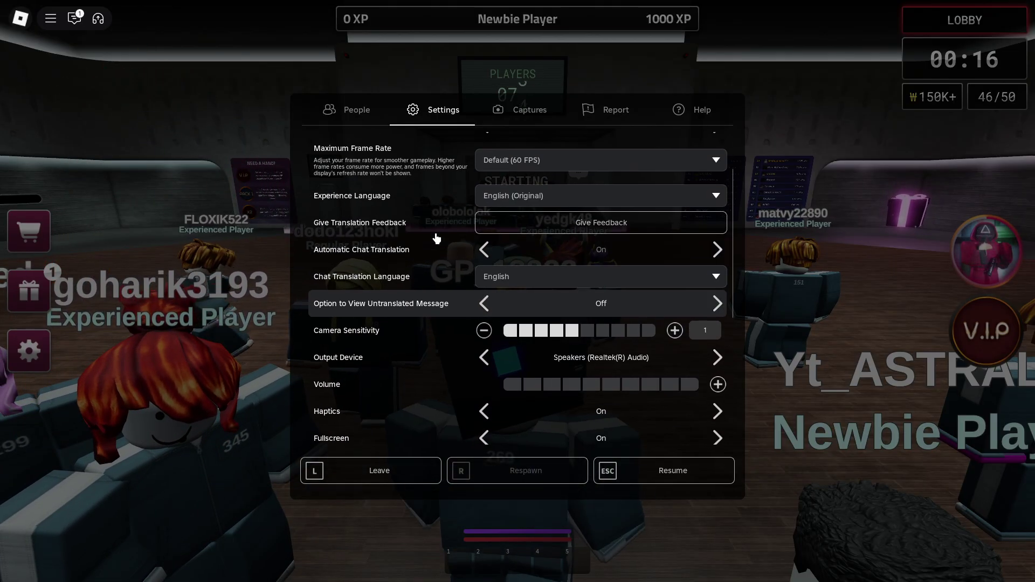
pyautogui.scroll(-2, 453, 301)
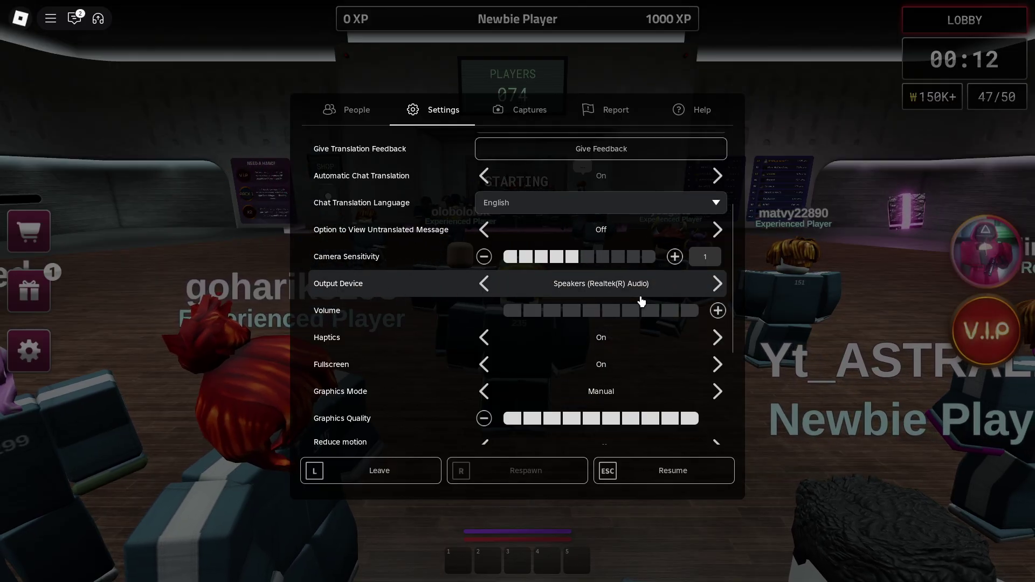
pyautogui.click(717, 283)
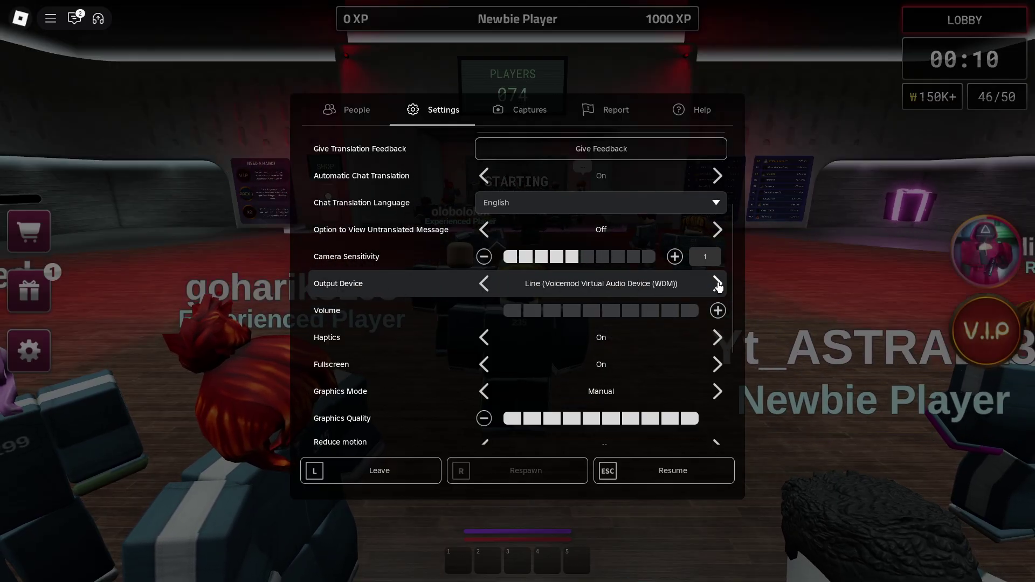
pyautogui.click(717, 283)
pyautogui.click(483, 284)
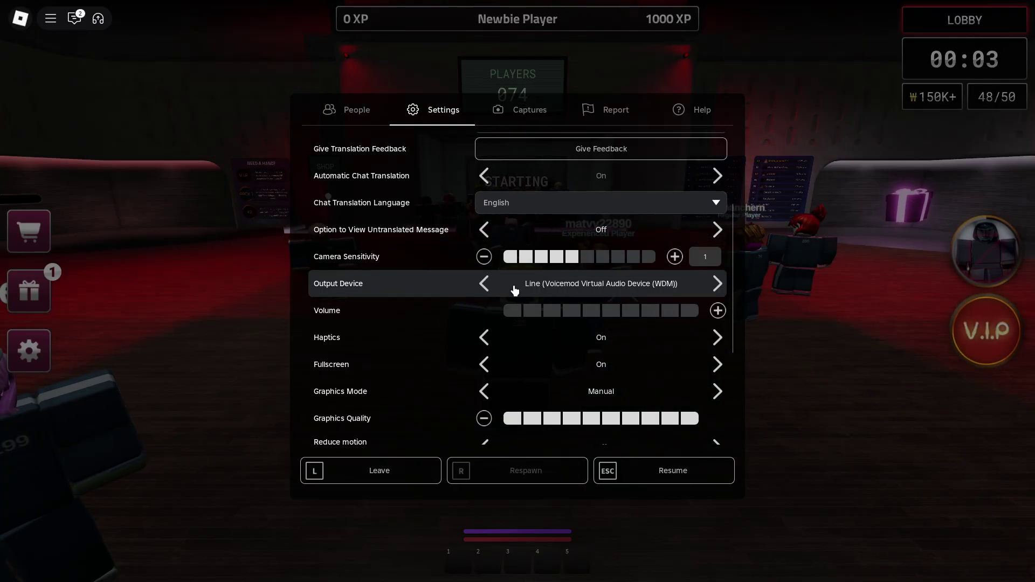
pyautogui.click(716, 284)
pyautogui.click(488, 284)
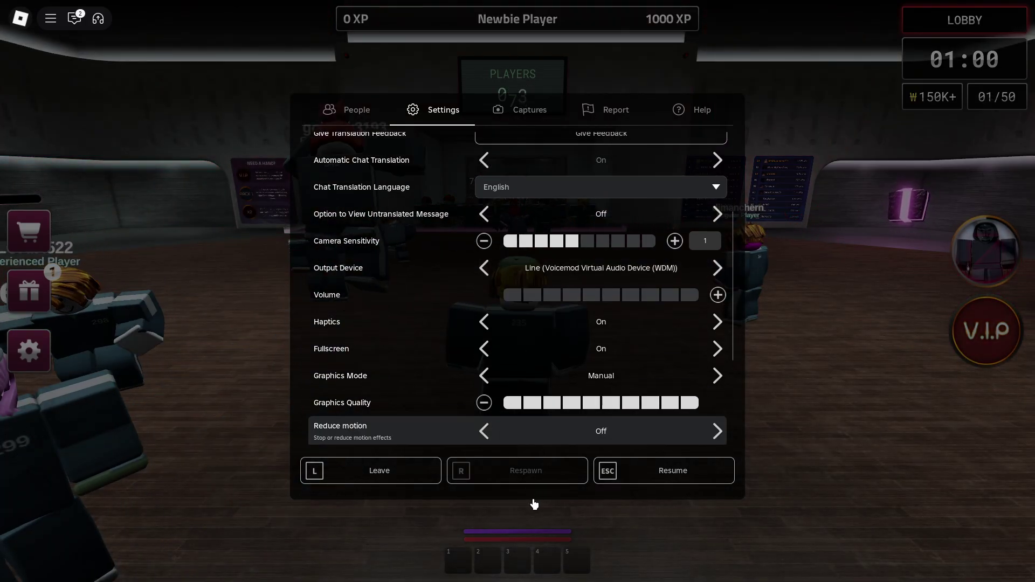
pyautogui.click(685, 473)
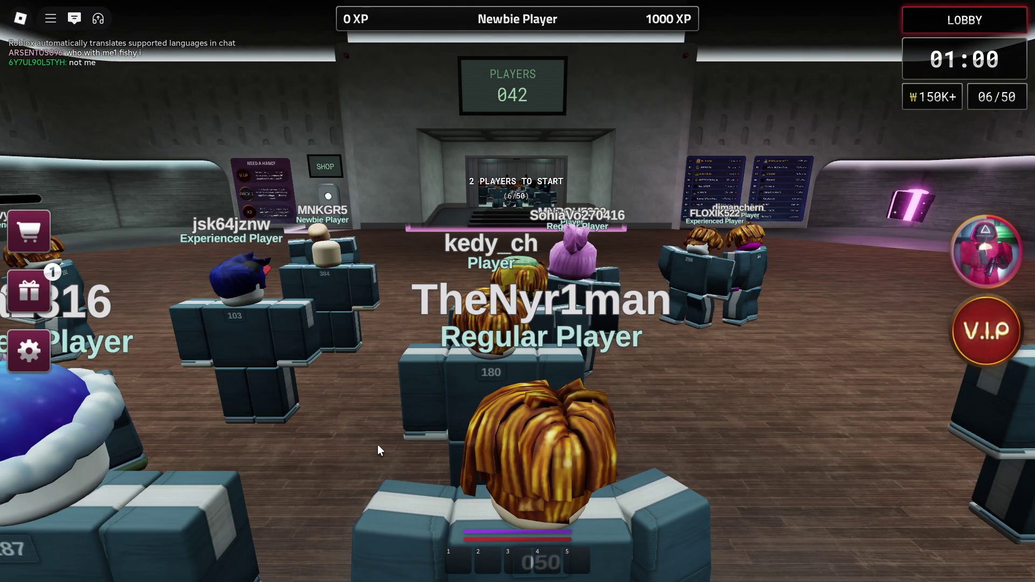
# Switch to Voicemod, play the Fart sound from My first soundboard, return to Roblox and turn the game view.
pyautogui.press('super+Tab')
pyautogui.click(443, 213)
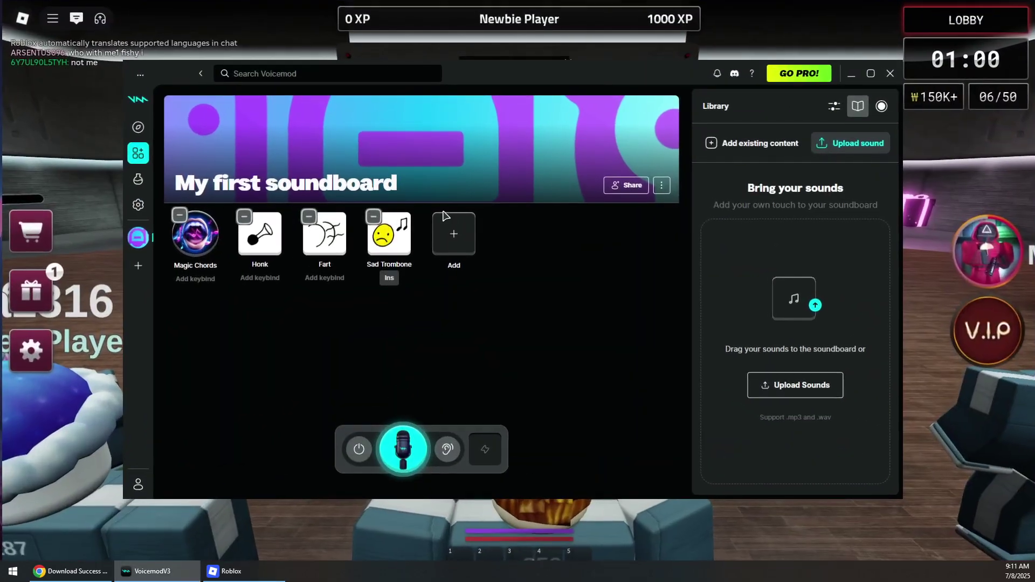
pyautogui.click(321, 233)
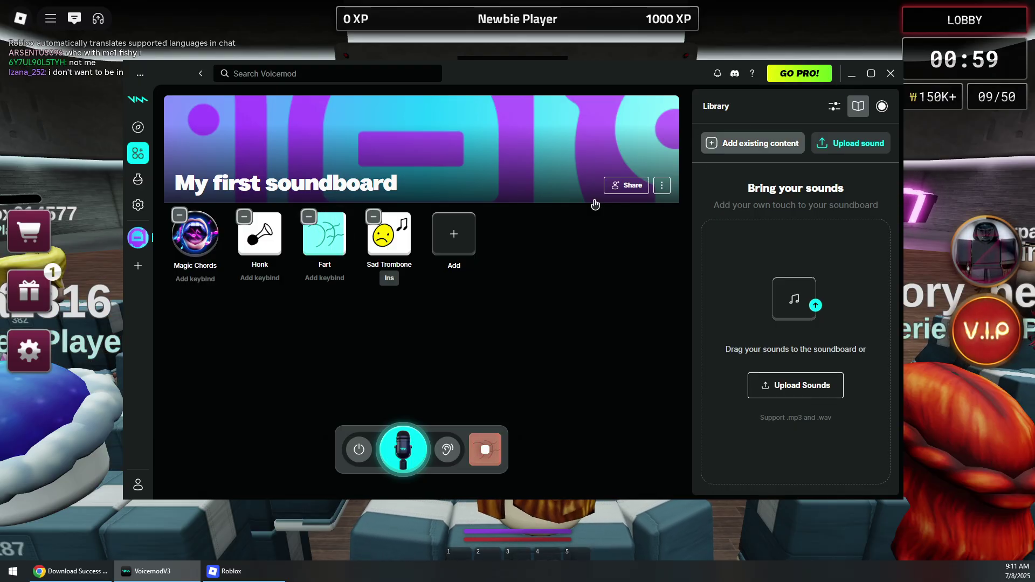
pyautogui.hotkey('alt', 'Tab')
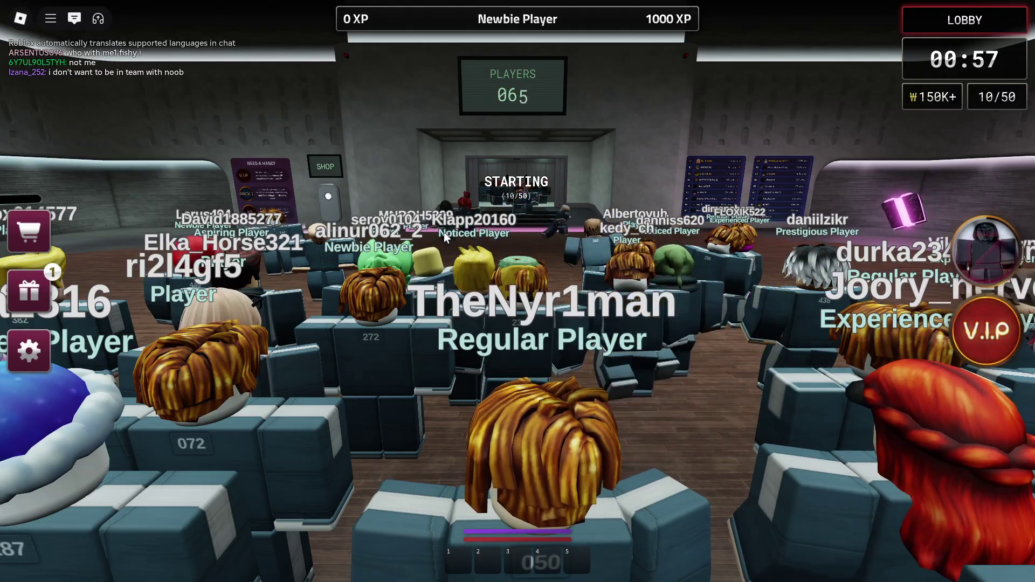
pyautogui.moveTo(444, 232); pyautogui.dragTo(301, 232)
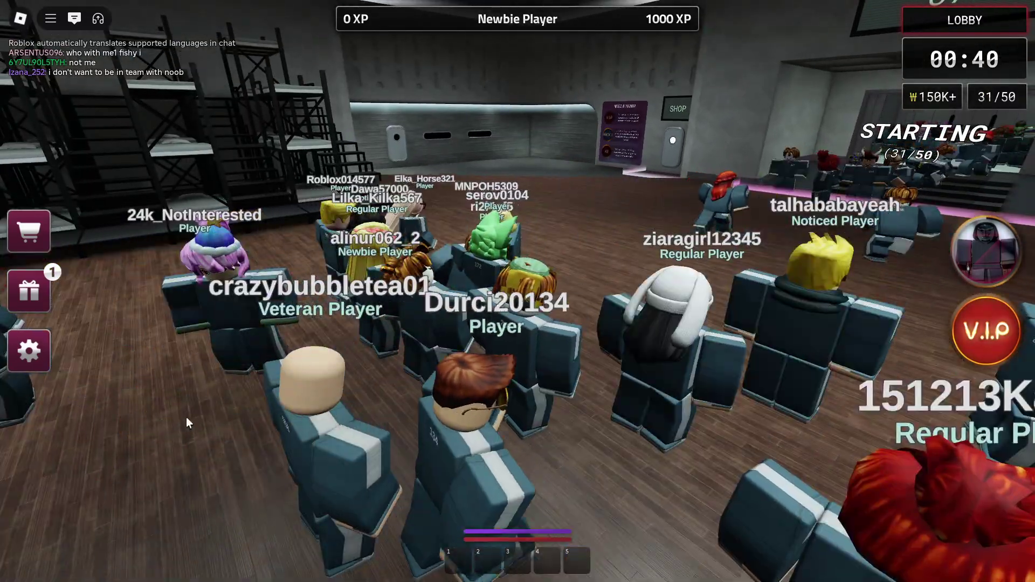